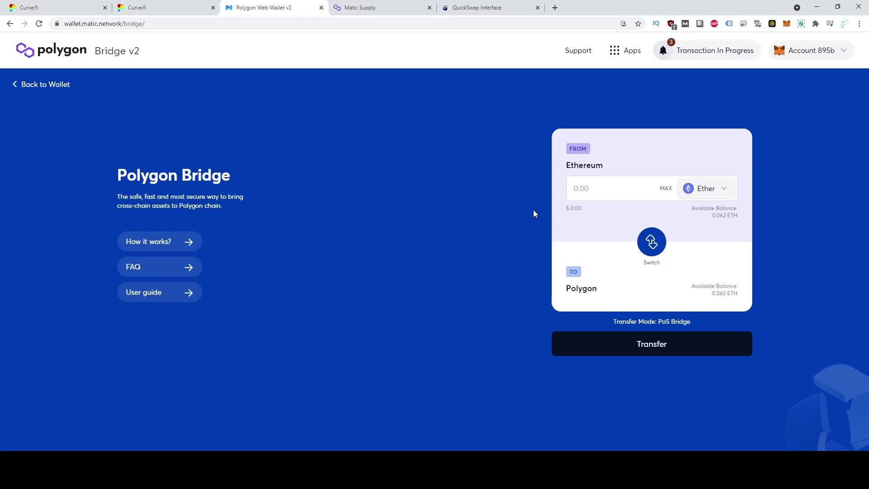
Step: Check the Ethereum source and Polygon destination network names in Polygon Bridge
{"action": "left_click_drag", "start_coordinate": [569, 165], "coordinate": [612, 164]}
{"action": "left_click_drag", "start_coordinate": [567, 289], "coordinate": [603, 291]}
{"action": "left_click", "coordinate": [382, 236]}
{"action": "left_click_drag", "start_coordinate": [568, 165], "coordinate": [605, 167]}
{"action": "left_click", "coordinate": [566, 295]}
{"action": "left_click_drag", "start_coordinate": [566, 295], "coordinate": [617, 292]}
Step: Keep the transfer Ethereum-to-Polygon and fill in the maximum 0.058990381453801817 ETH
{"action": "left_click", "coordinate": [656, 242]}
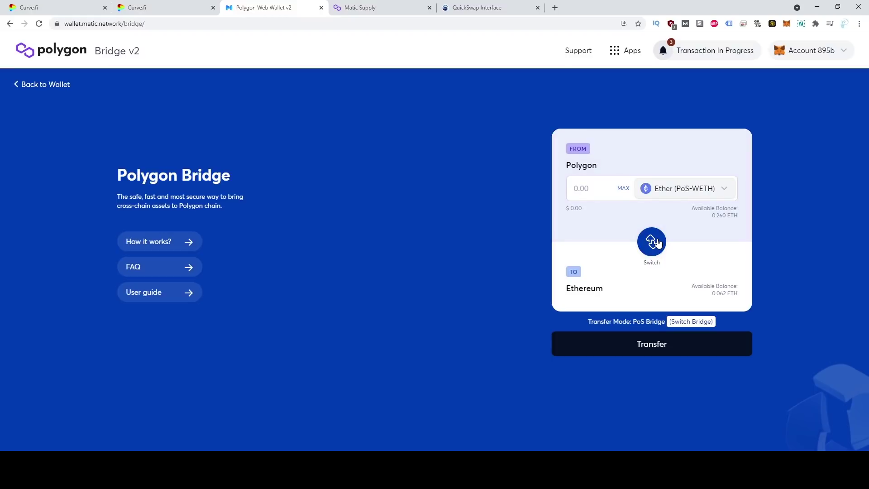
{"action": "left_click", "coordinate": [651, 243]}
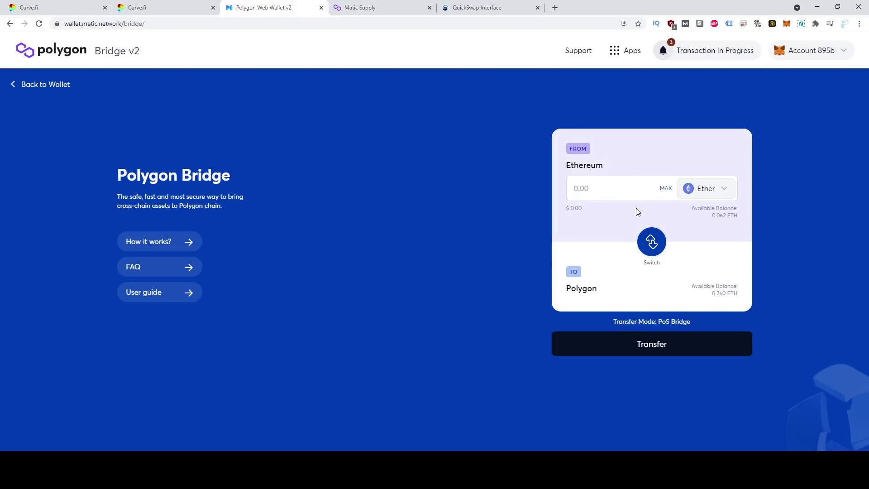
{"action": "double_click", "coordinate": [582, 169]}
{"action": "left_click_drag", "start_coordinate": [571, 289], "coordinate": [631, 272]}
{"action": "left_click", "coordinate": [665, 192]}
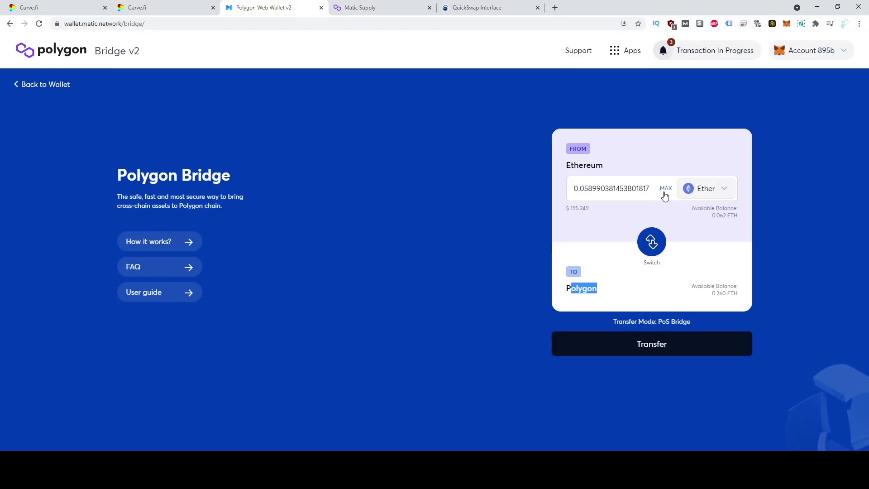
Step: Review the Ether transfer to Polygon (about $14.26 fee) and close it unconfirmed
{"action": "left_click", "coordinate": [647, 343]}
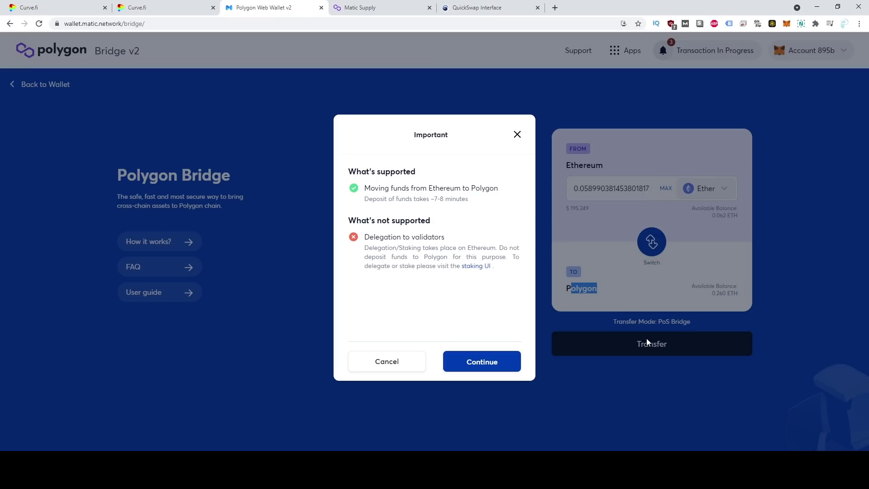
{"action": "left_click", "coordinate": [484, 362]}
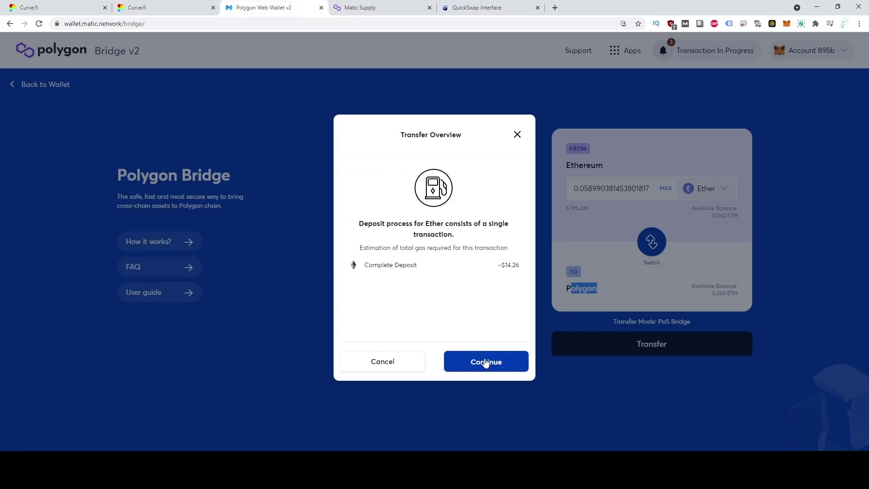
{"action": "left_click", "coordinate": [492, 362]}
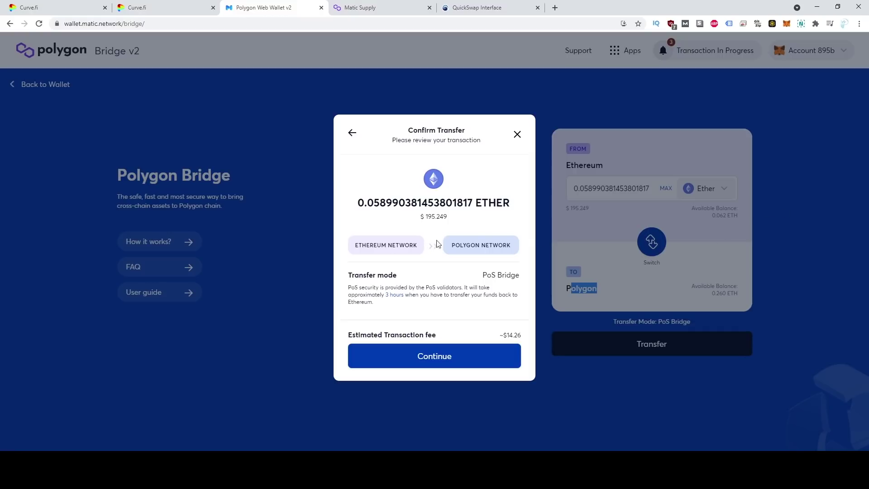
{"action": "left_click", "coordinate": [517, 134]}
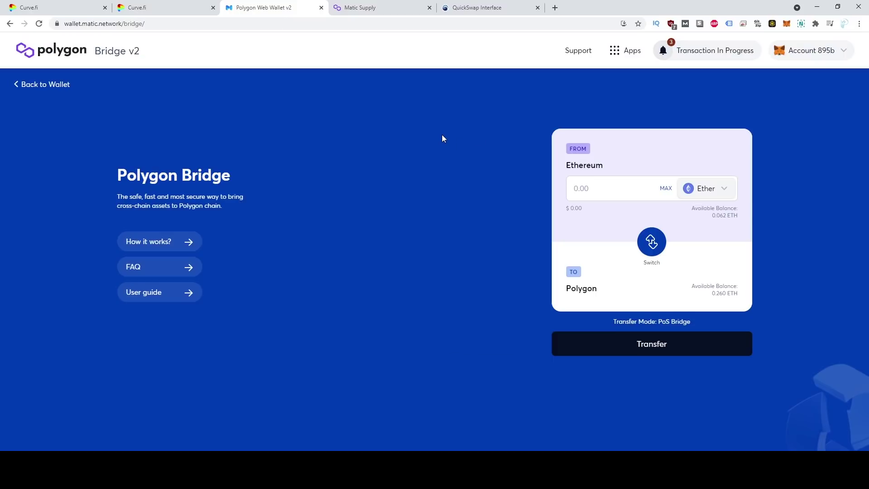
Step: Check the 53.13 MATIC wallet balance in Polygon Faucet, then return to Curve on Polygon
{"action": "left_click", "coordinate": [388, 6]}
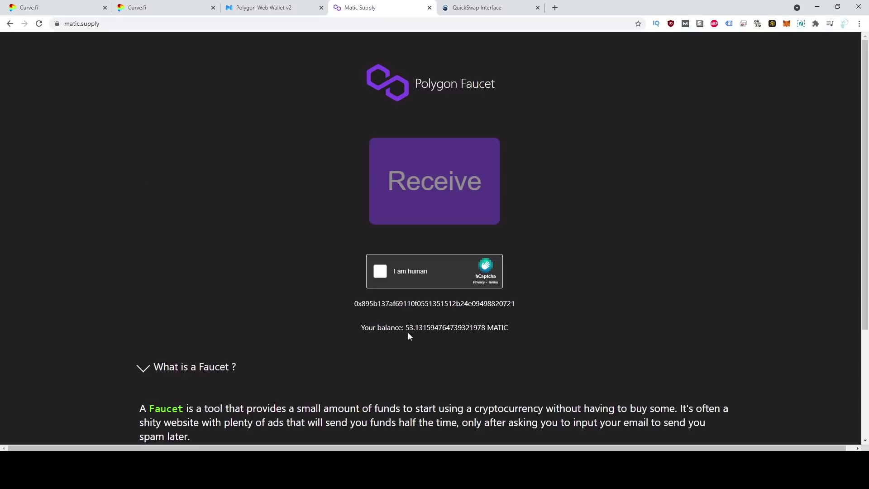
{"action": "left_click_drag", "start_coordinate": [406, 328], "coordinate": [502, 327]}
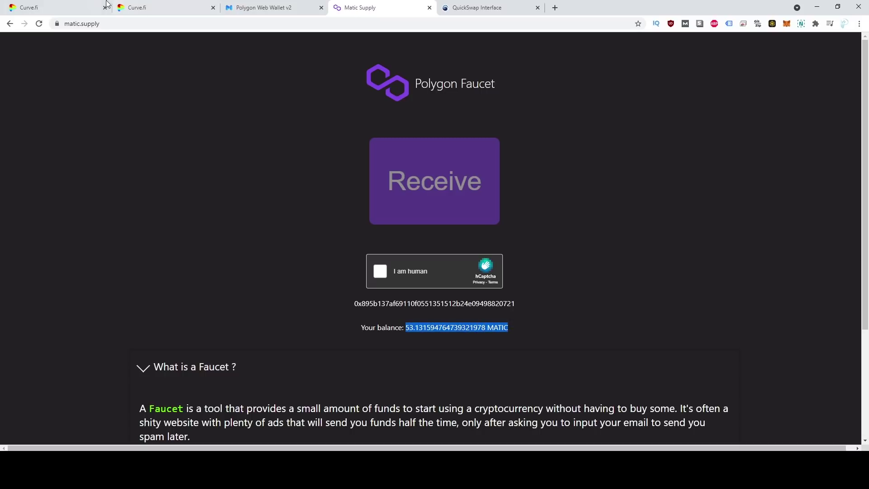
{"action": "left_click", "coordinate": [157, 8]}
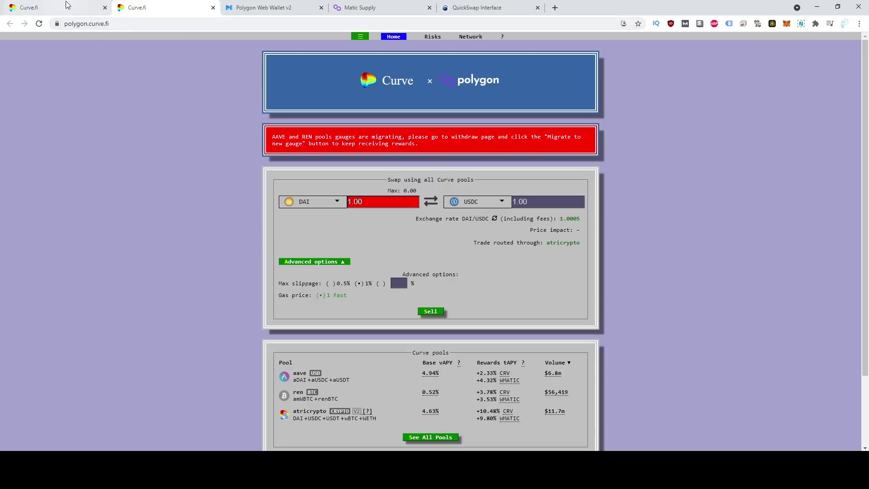
Step: Confirm the polygon.curve.fi address and open the atricrypto pool from the pools table
{"action": "double_click", "coordinate": [72, 24]}
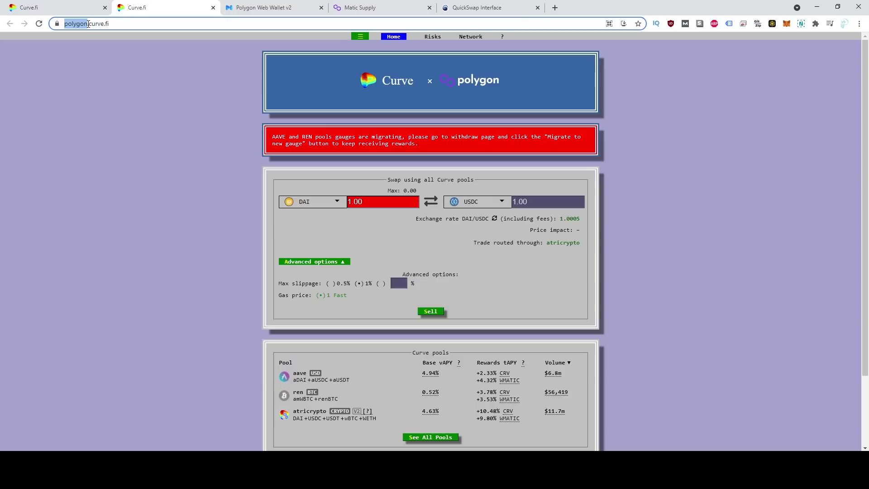
{"action": "left_click_drag", "start_coordinate": [88, 24], "coordinate": [110, 23]}
{"action": "left_click", "coordinate": [128, 133]}
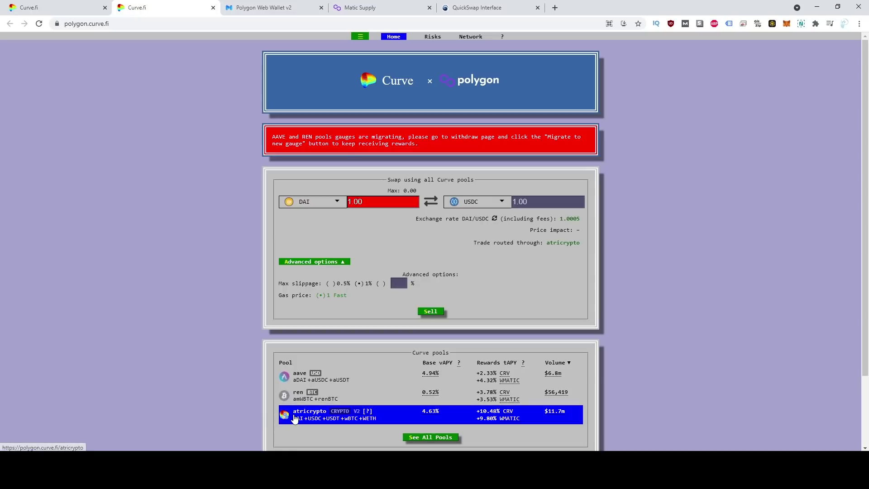
{"action": "left_click", "coordinate": [316, 413]}
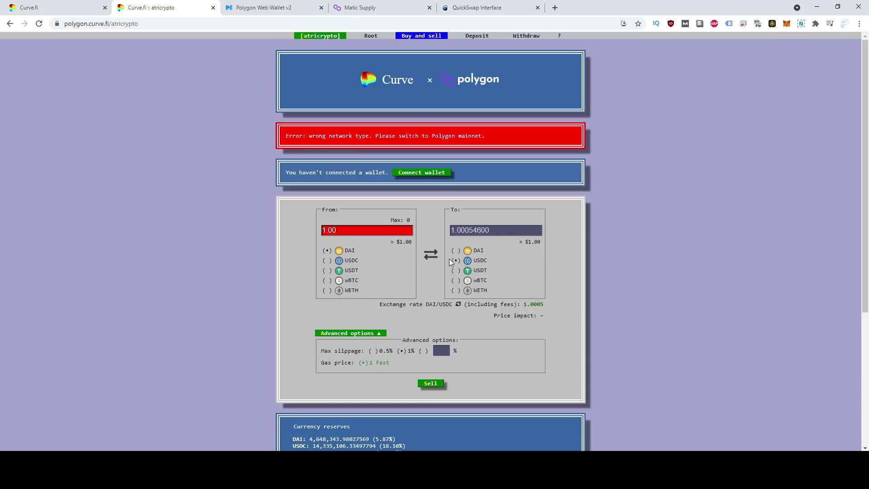
Step: Pick WETH as the receive coin and go to the atricrypto Deposit form
{"action": "left_click", "coordinate": [456, 291]}
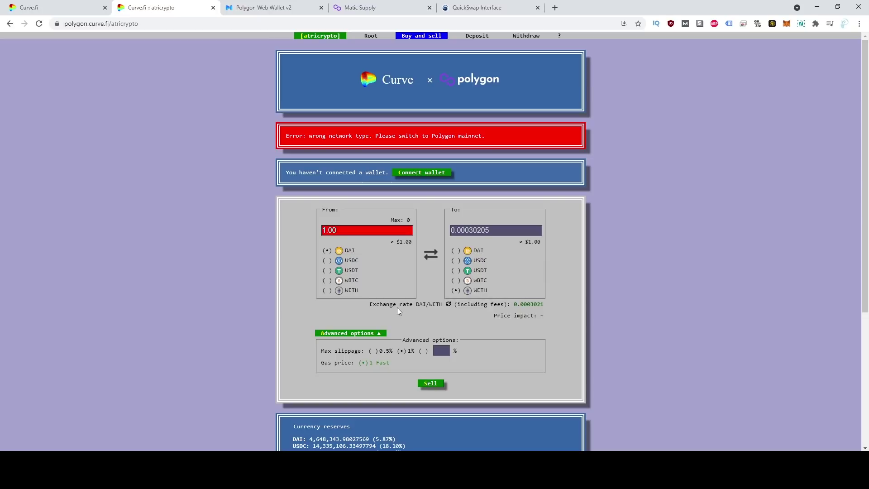
{"action": "left_click", "coordinate": [479, 37]}
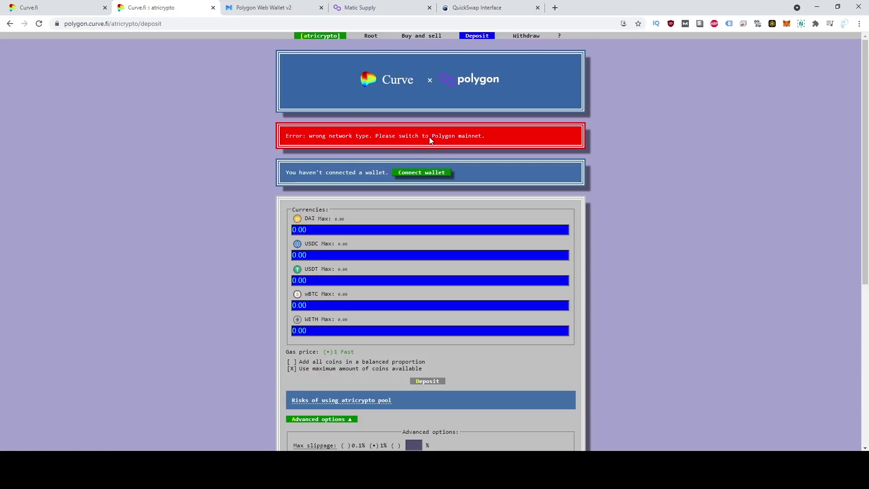
{"action": "left_click_drag", "start_coordinate": [431, 137], "coordinate": [487, 141]}
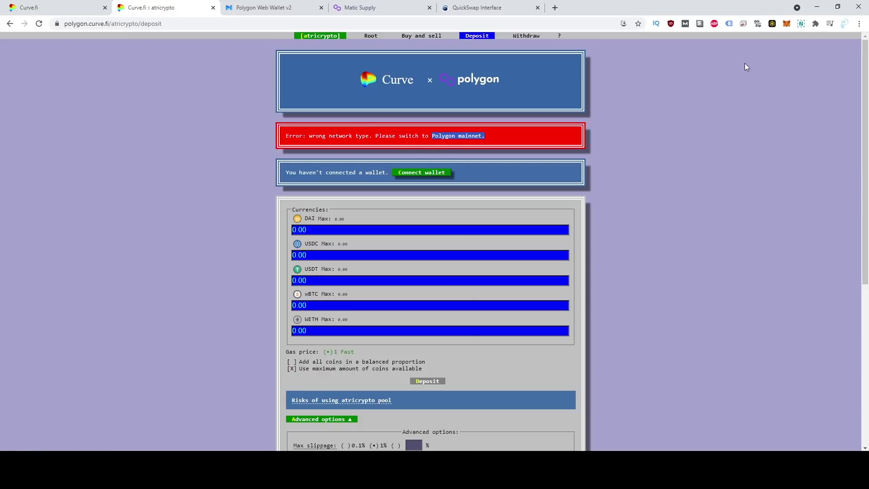
Step: Switch the MetaMask wallet to Matic Network and reload the page
{"action": "left_click", "coordinate": [783, 26]}
{"action": "left_click", "coordinate": [722, 46]}
{"action": "left_click", "coordinate": [706, 213]}
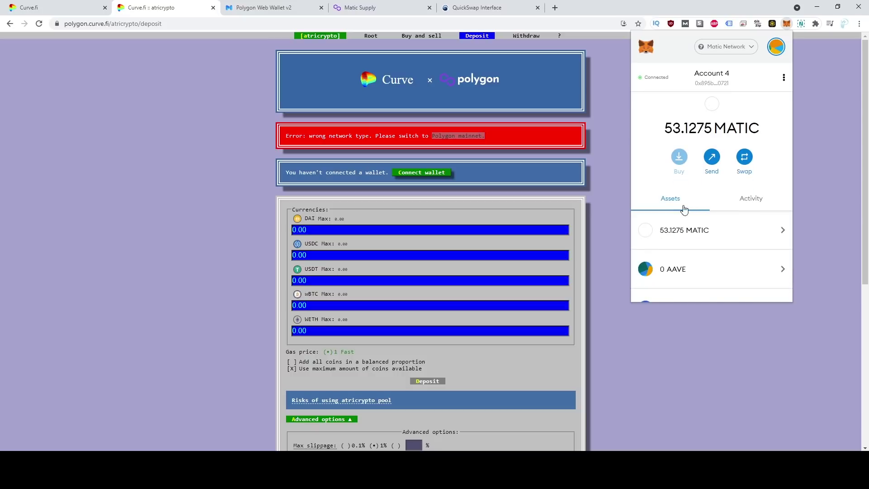
{"action": "left_click", "coordinate": [617, 190]}
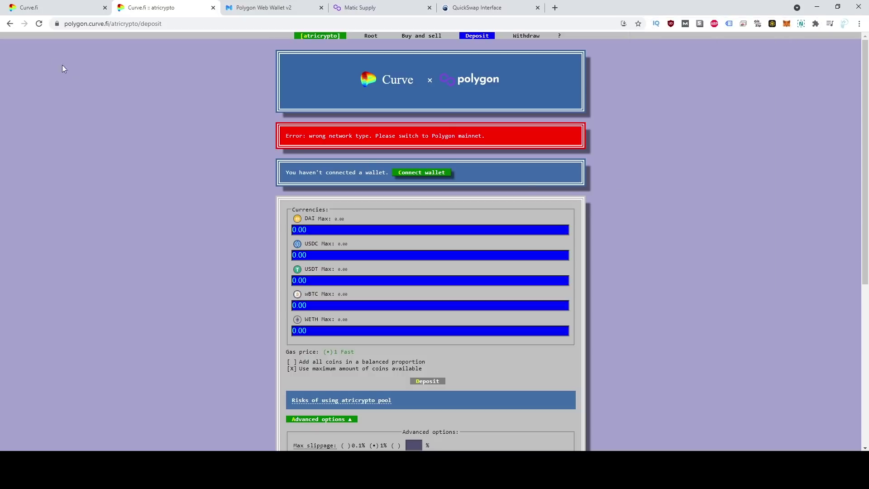
{"action": "left_click", "coordinate": [39, 26]}
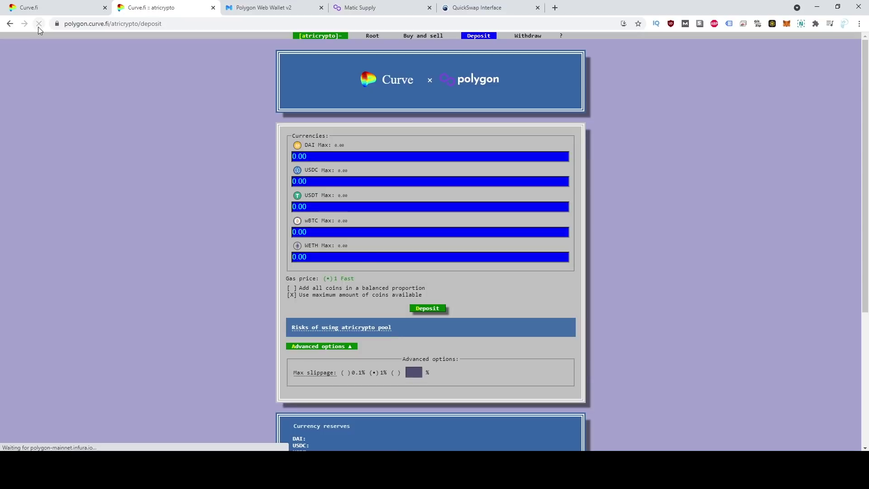
Step: Review the DAI, USDC, wBTC and WETH amounts and submit the maximum-coins atricrypto deposit
{"action": "left_click_drag", "start_coordinate": [294, 158], "coordinate": [344, 157]}
{"action": "key", "text": "Tab"}
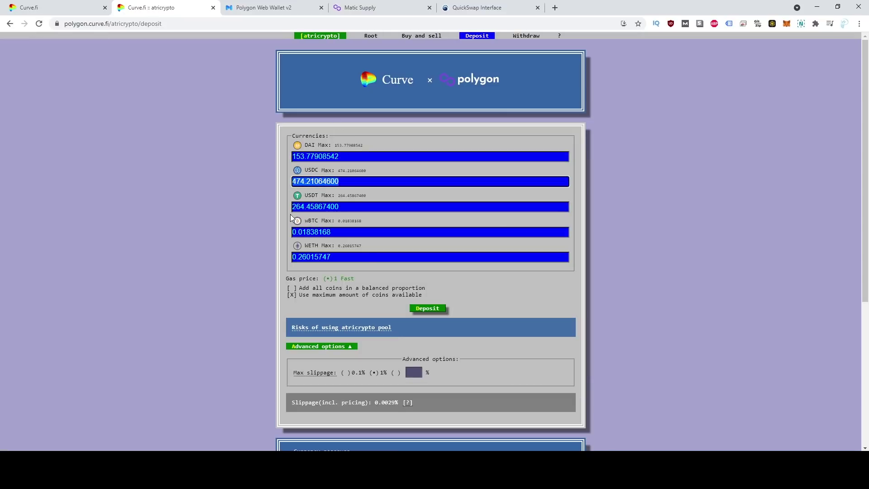
{"action": "left_click", "coordinate": [335, 229]}
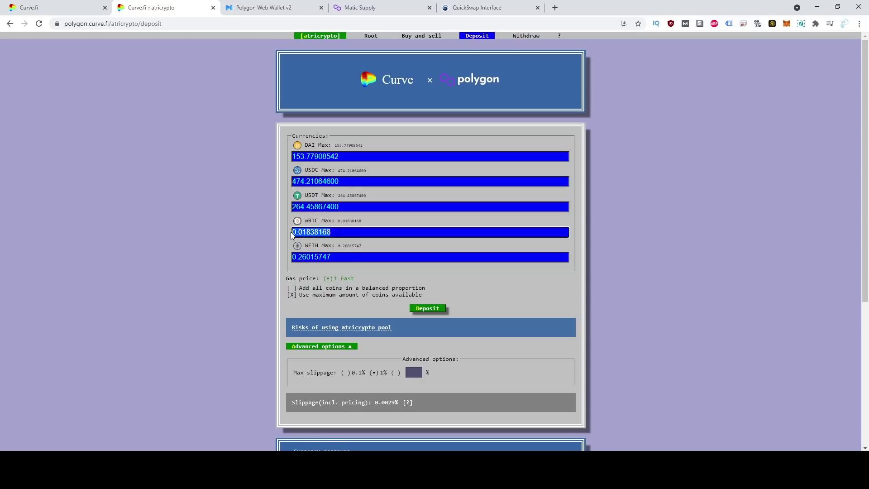
{"action": "left_click_drag", "start_coordinate": [311, 222], "coordinate": [322, 224]}
{"action": "left_click_drag", "start_coordinate": [297, 257], "coordinate": [318, 256]}
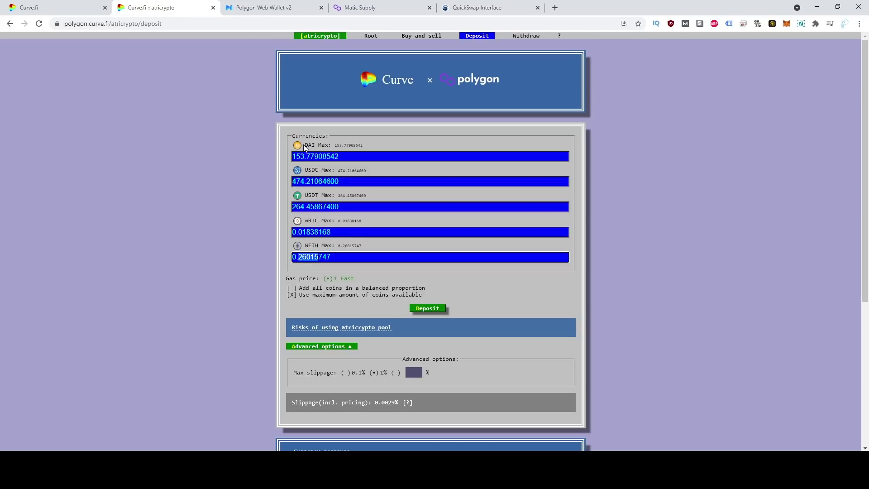
{"action": "left_click", "coordinate": [434, 314]}
{"action": "left_click", "coordinate": [293, 297]}
{"action": "double_click", "coordinate": [300, 295]}
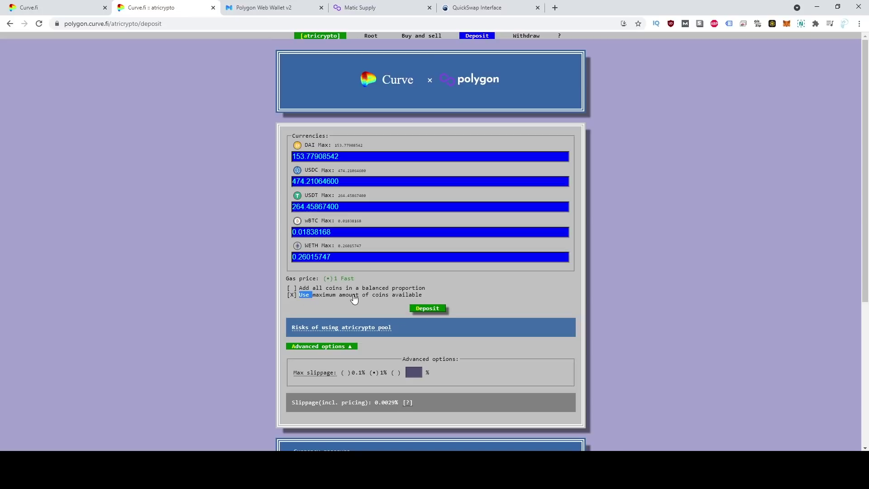
{"action": "left_click", "coordinate": [425, 311]}
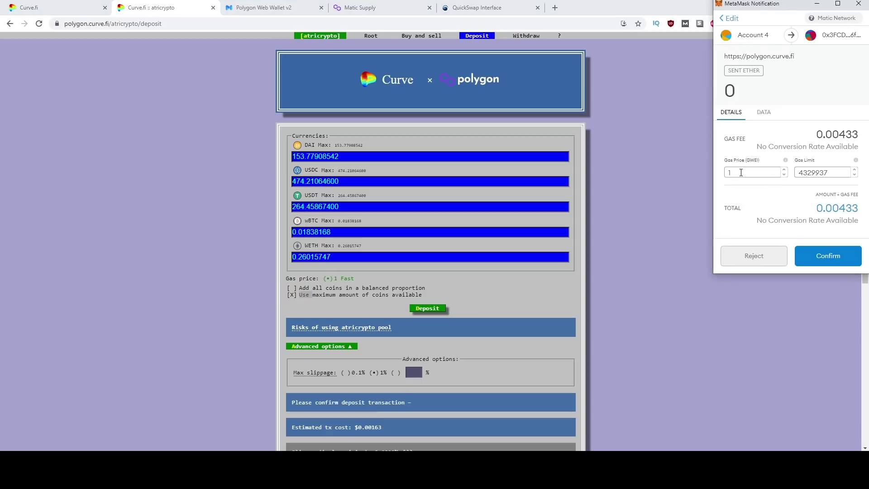
Step: Raise the gas price to 2 GWEI and confirm the atricrypto deposit in MetaMask
{"action": "left_click_drag", "start_coordinate": [744, 173], "coordinate": [723, 176]}
{"action": "type", "text": "2"}
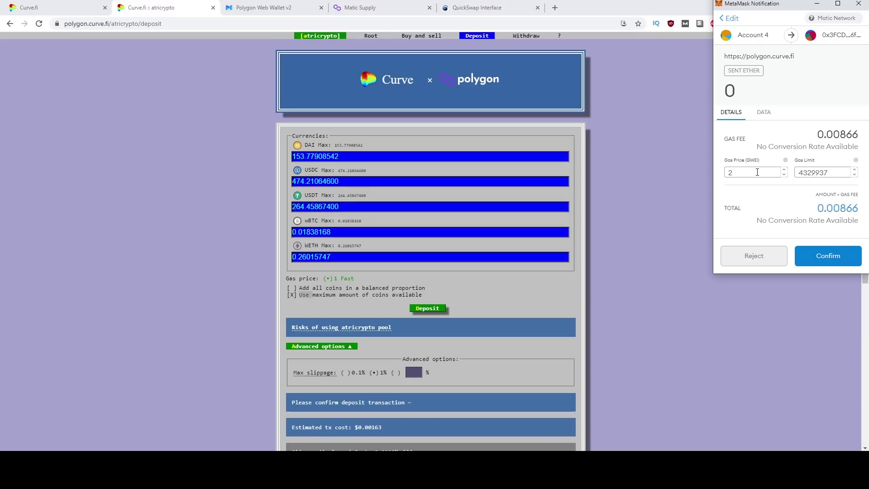
{"action": "left_click", "coordinate": [828, 256]}
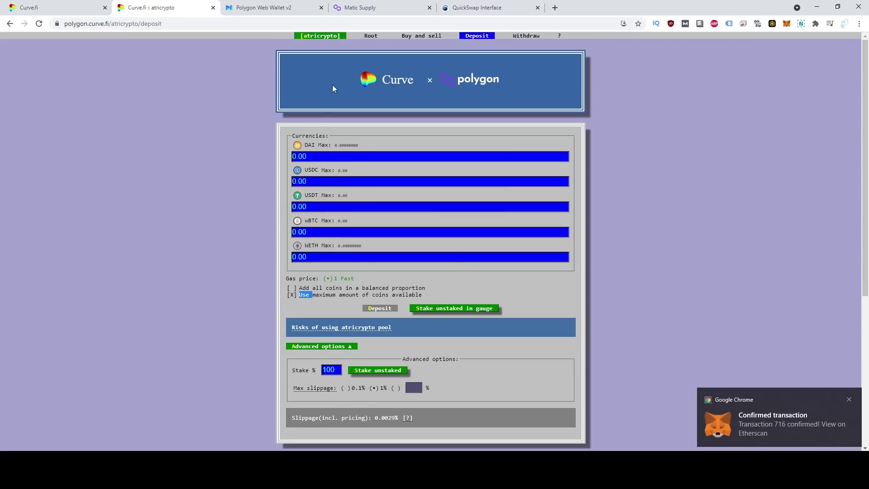
Step: Move between the Curve home page and the atricrypto deposit tab
{"action": "key", "text": "ctrl+1"}
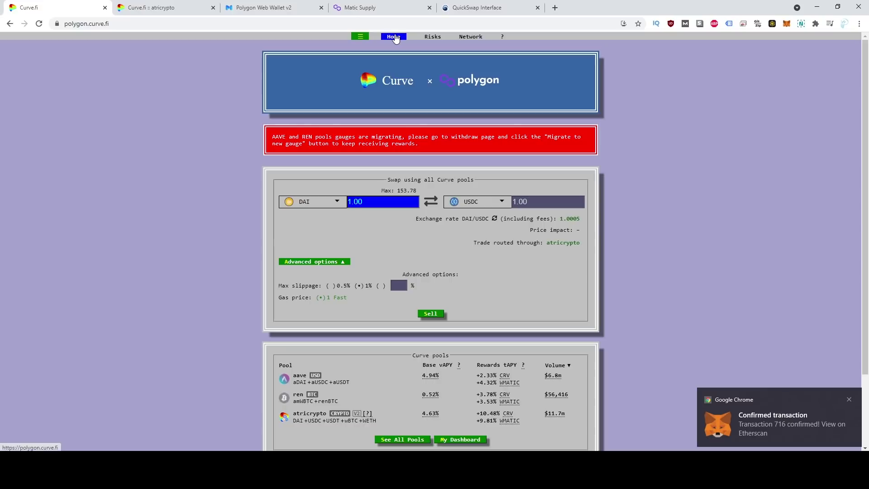
{"action": "scroll", "coordinate": [252, 311], "scroll_direction": "down", "scroll_amount": 1}
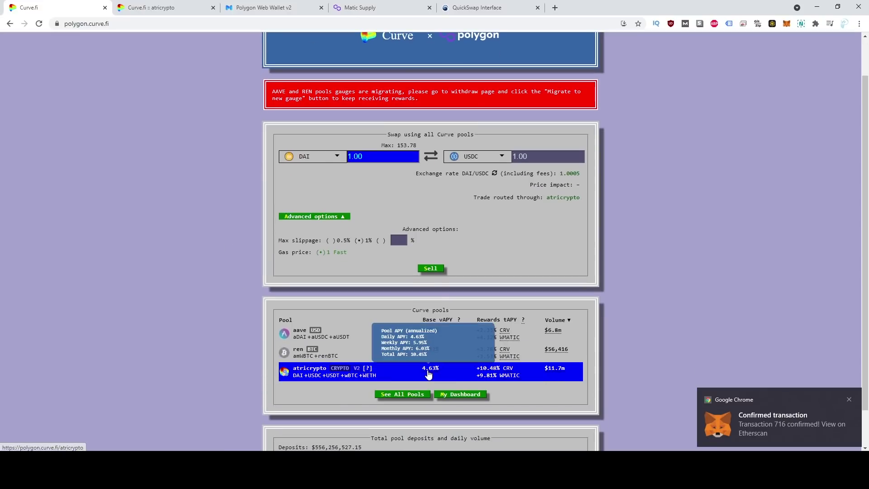
{"action": "left_click", "coordinate": [178, 4]}
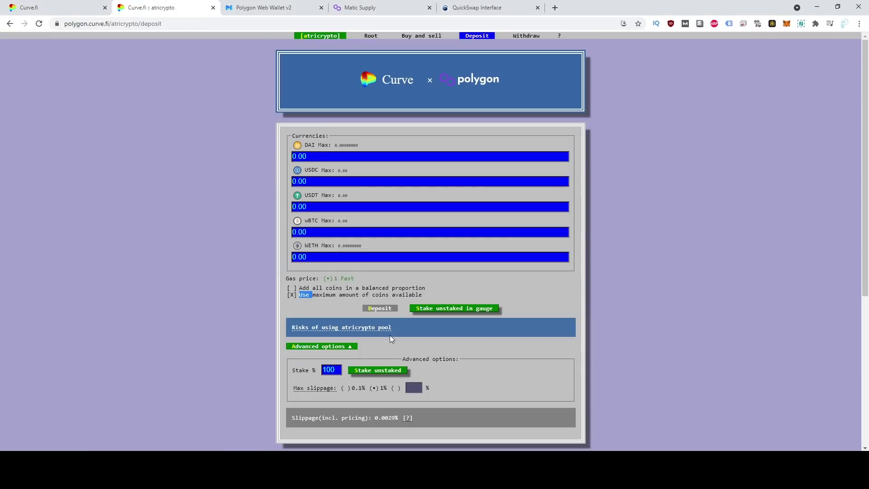
{"action": "key", "text": "ctrl+1"}
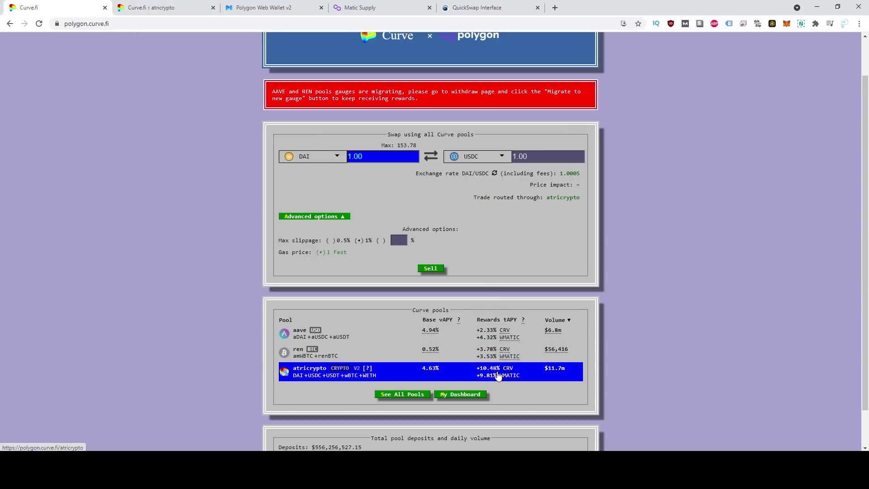
{"action": "key", "text": "ctrl+2"}
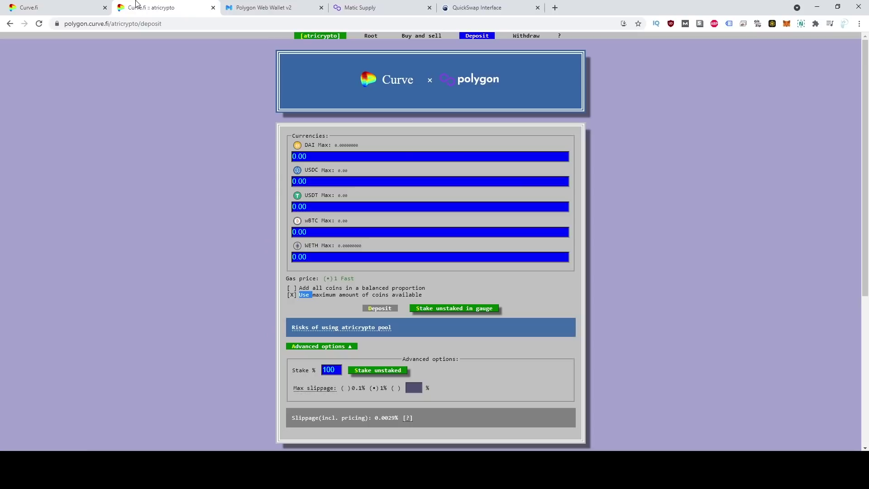
Step: Stake the unstaked atricrypto tokens in the gauge, retrying at gas price 2, then return home
{"action": "left_click", "coordinate": [472, 311]}
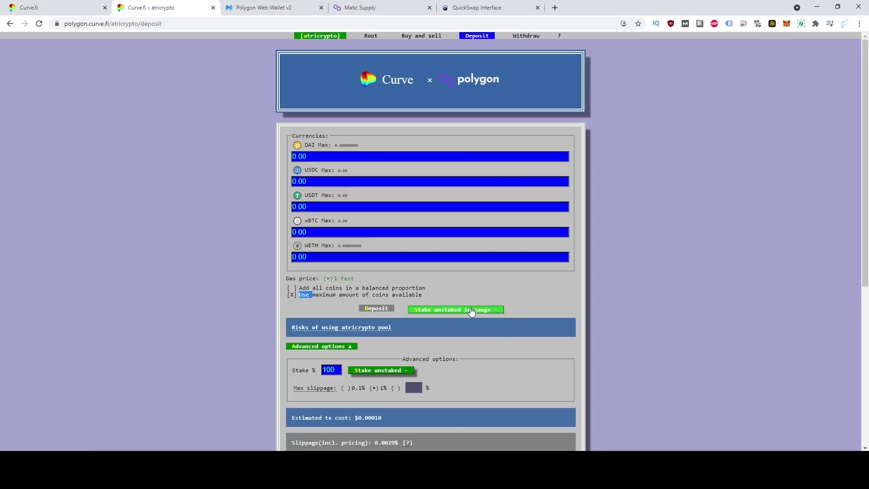
{"action": "left_click", "coordinate": [829, 259]}
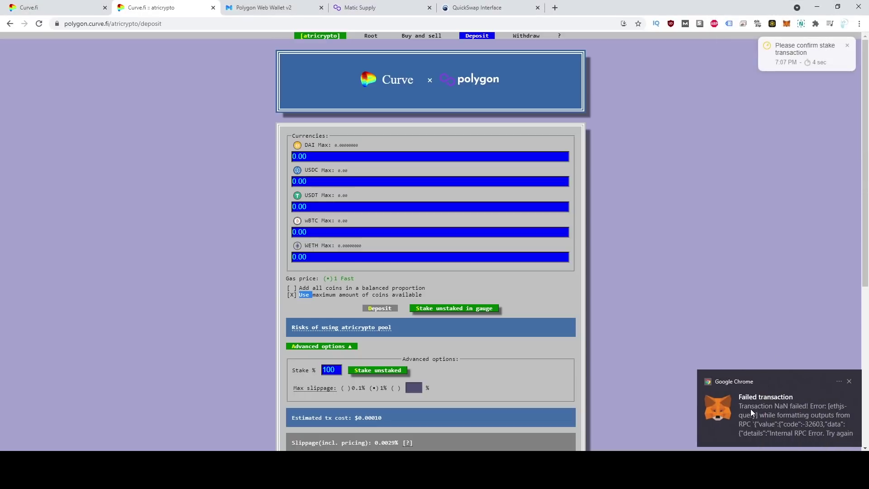
{"action": "left_click", "coordinate": [455, 311]}
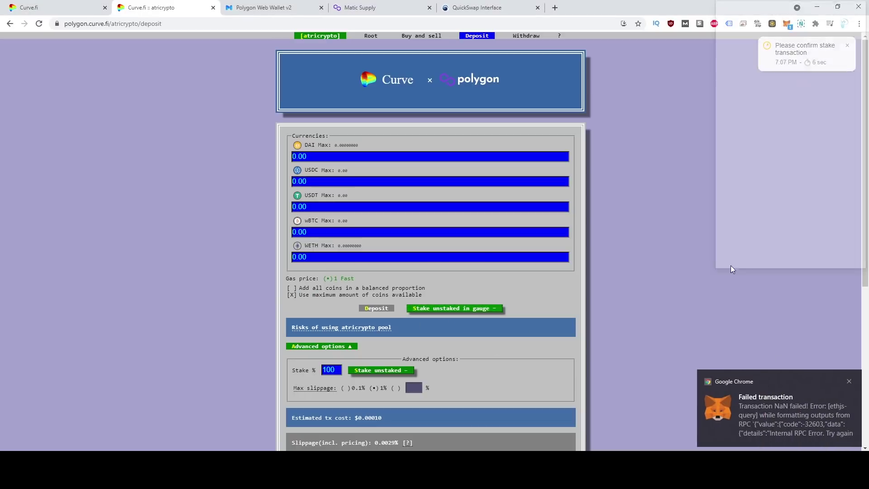
{"action": "double_click", "coordinate": [728, 172]}
{"action": "type", "text": "2"}
{"action": "left_click", "coordinate": [827, 266]}
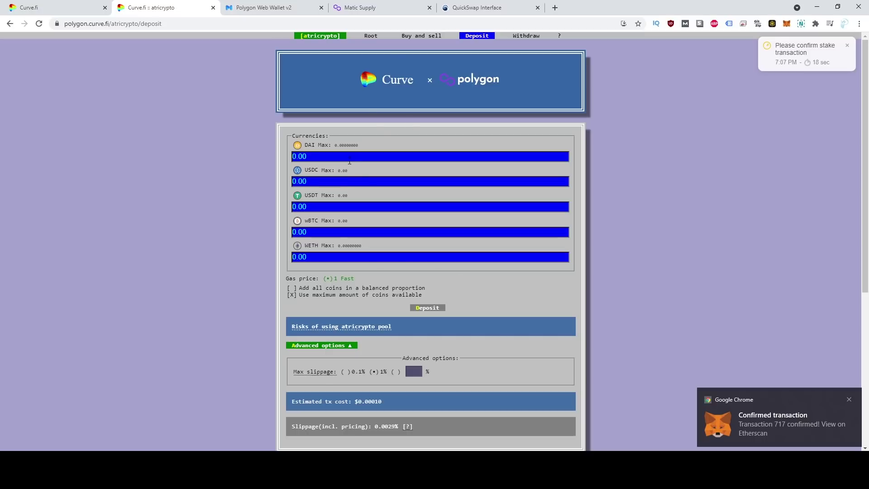
{"action": "left_click", "coordinate": [371, 35]}
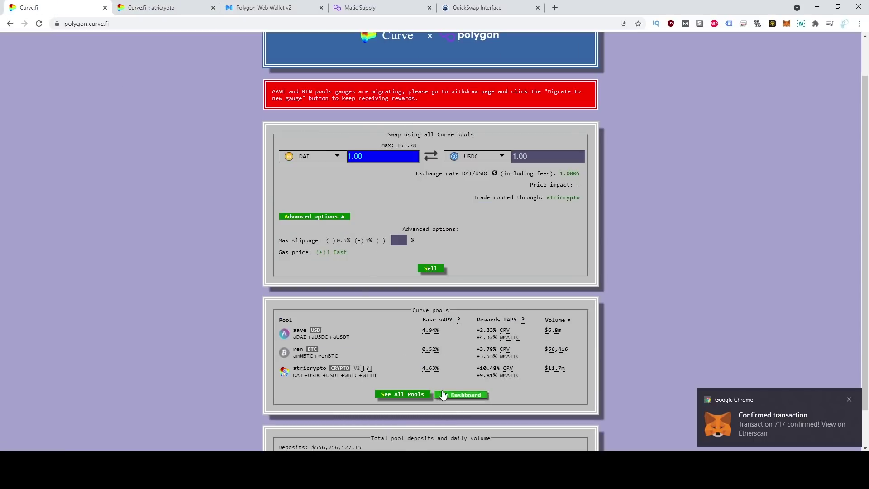
Step: Open My Dashboard and check the $2,621.5 balance and about $1.81/day daily profits
{"action": "left_click", "coordinate": [470, 395]}
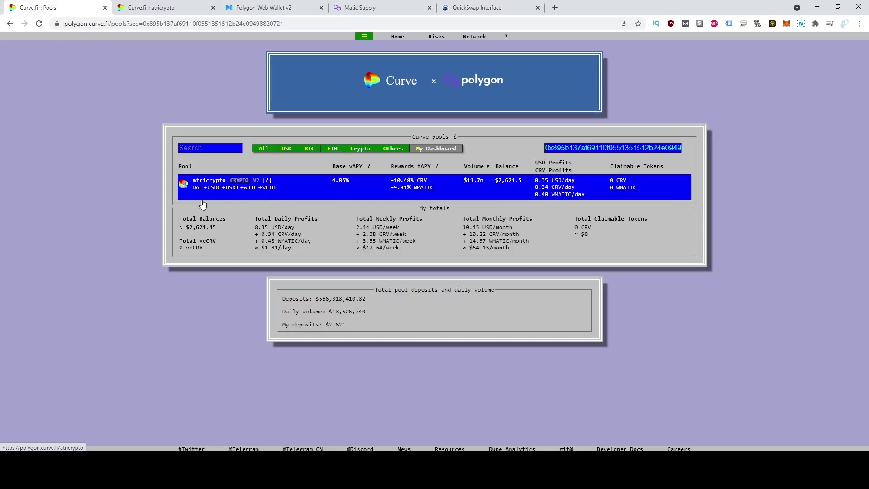
{"action": "left_click_drag", "start_coordinate": [258, 221], "coordinate": [318, 220]}
{"action": "left_click_drag", "start_coordinate": [258, 248], "coordinate": [288, 254]}
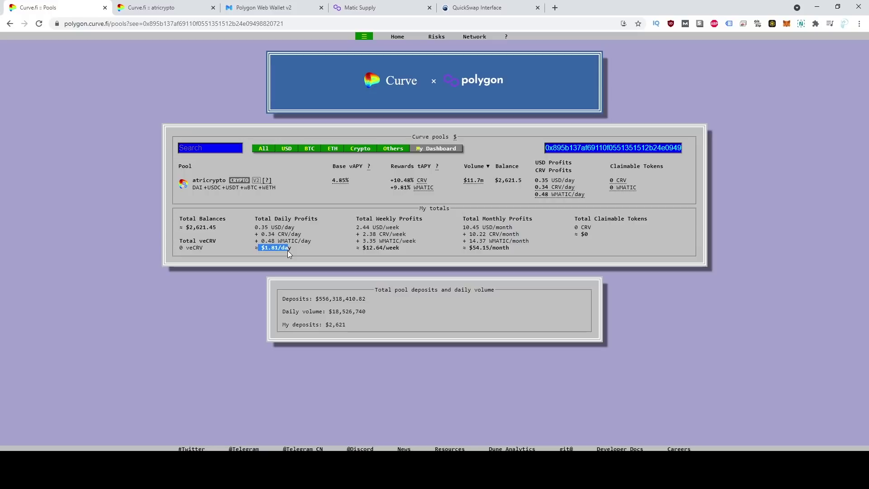
{"action": "left_click_drag", "start_coordinate": [461, 225], "coordinate": [523, 253]}
{"action": "left_click", "coordinate": [522, 252]}
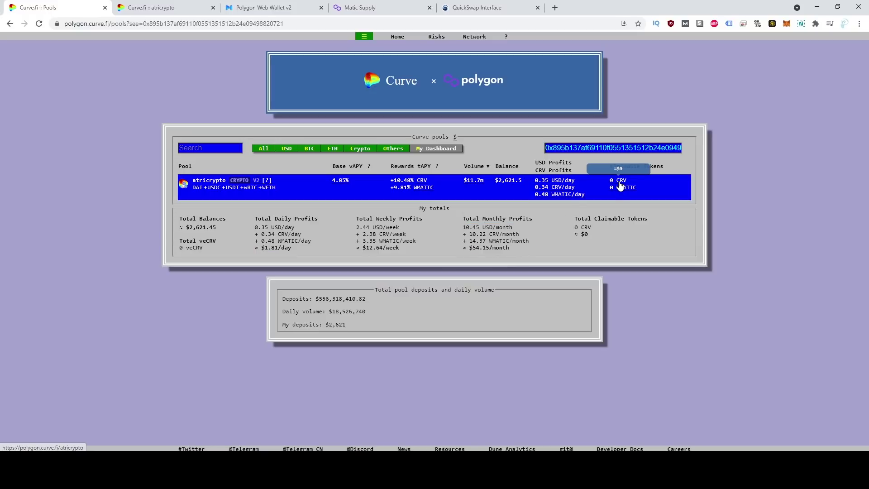
{"action": "mouse_move", "coordinate": [625, 194]}
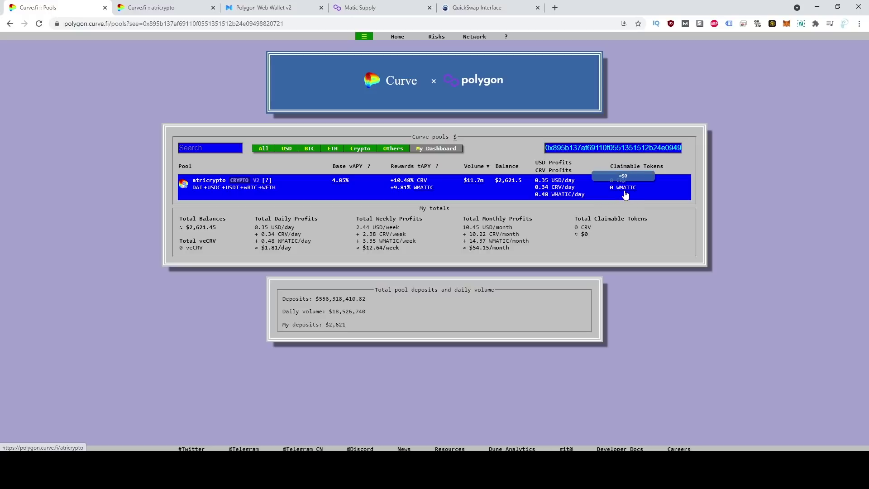